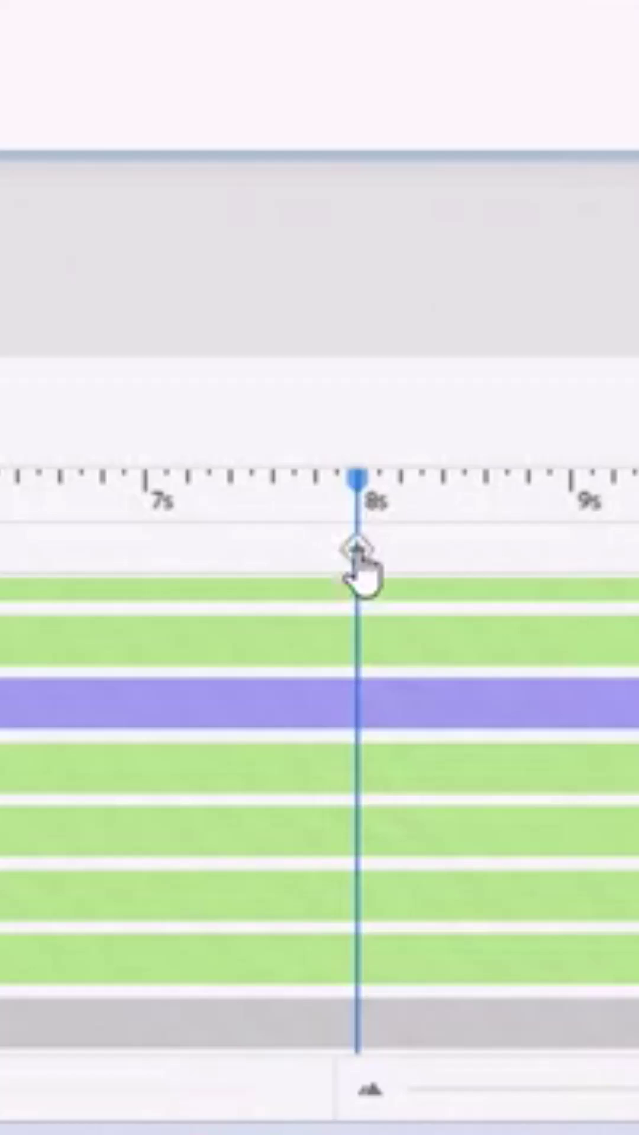
# Give the 8-second bookmark a Show action that reveals Button_10
pyautogui.click(357, 550)
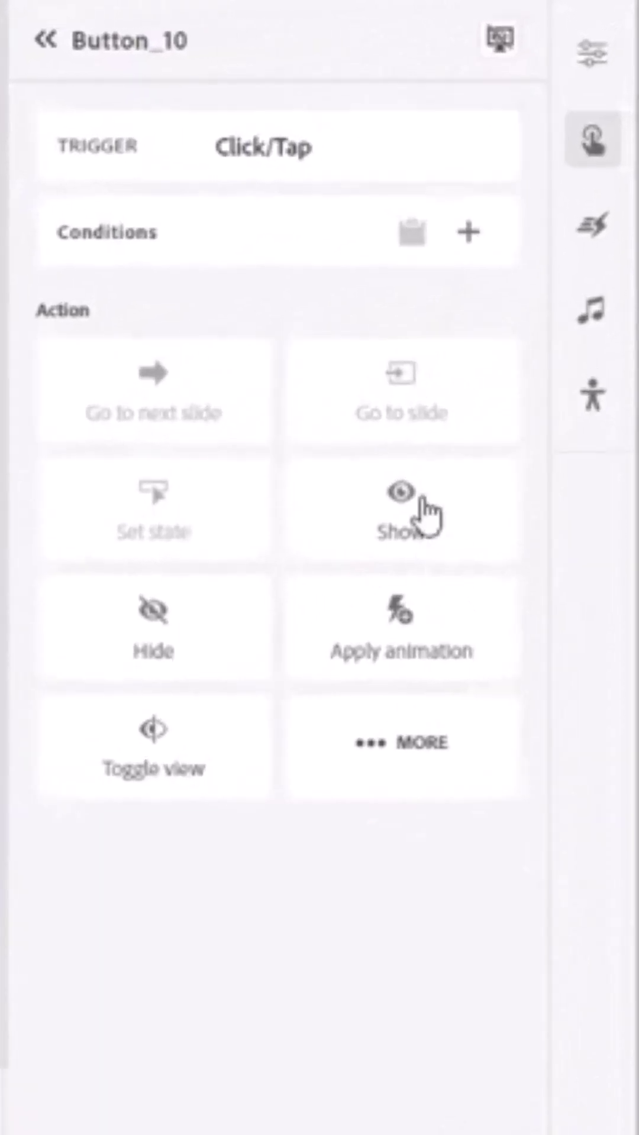
pyautogui.click(428, 512)
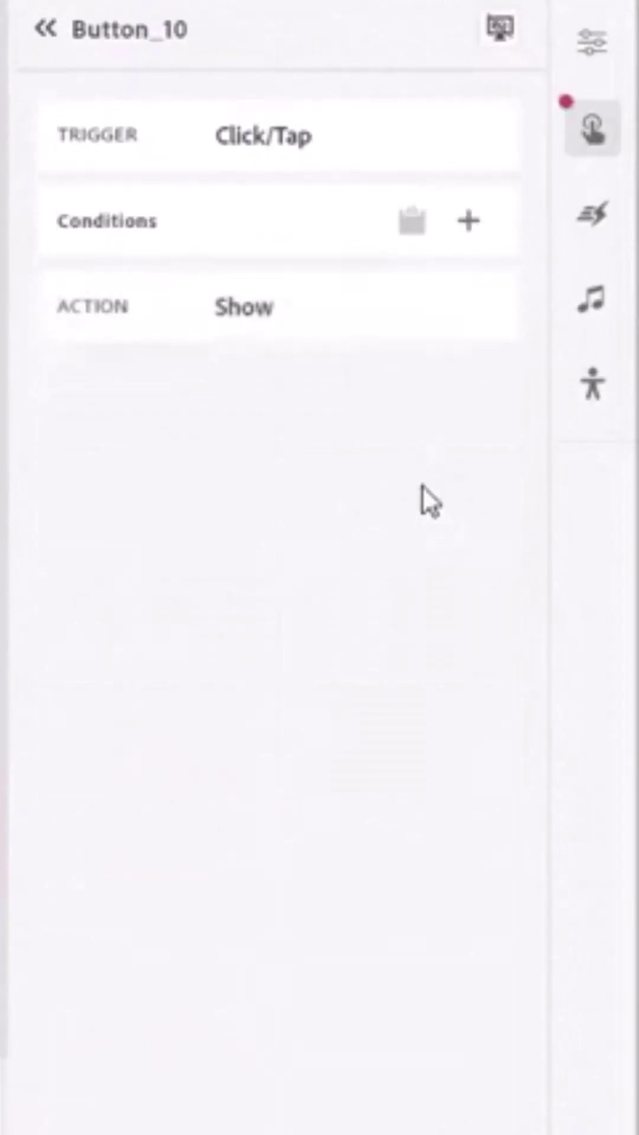
pyautogui.click(140, 717)
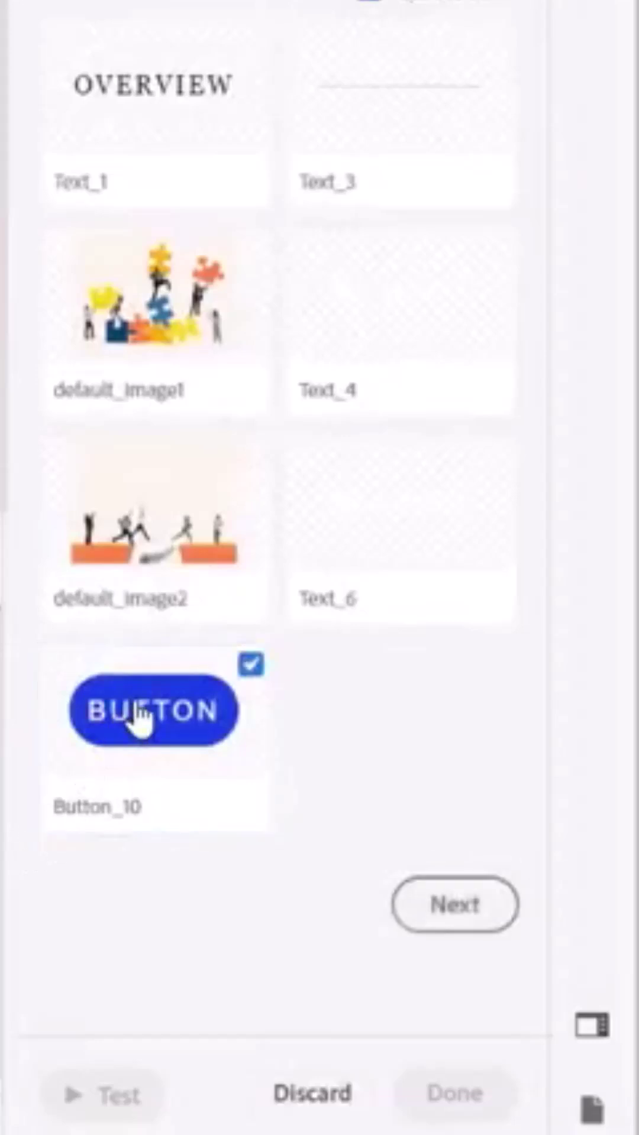
pyautogui.click(455, 905)
pyautogui.click(470, 1092)
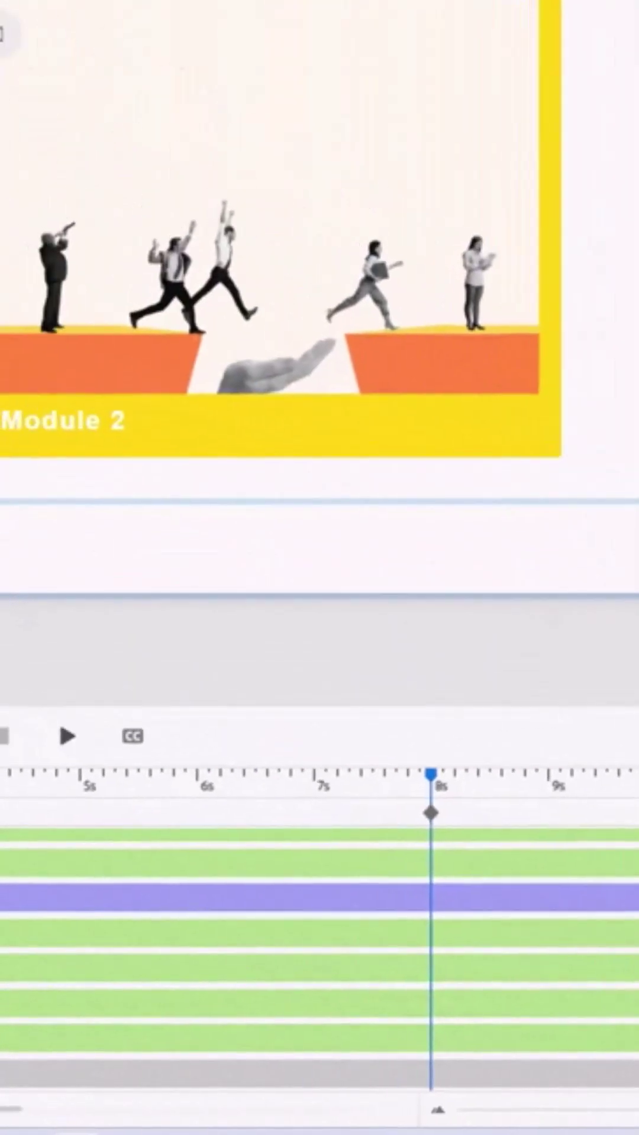